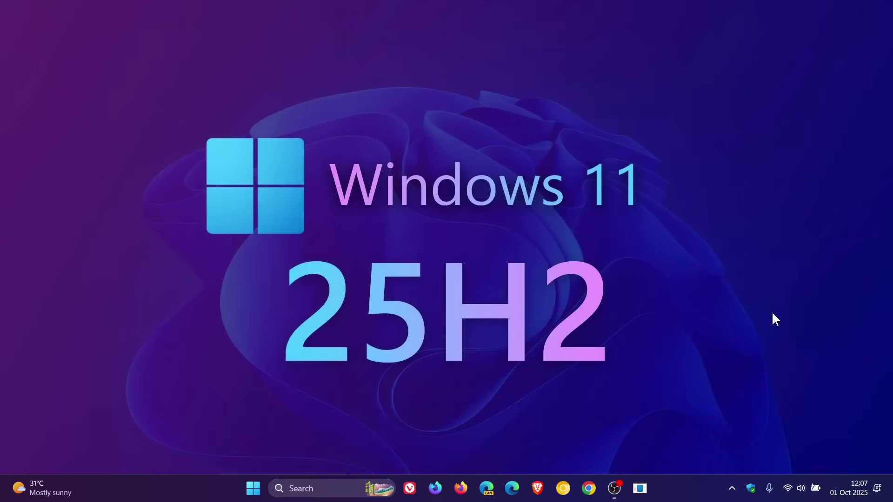
- Open About Windows and drag its Version 25H2 box to the centre of the screen
left_click(641, 491)
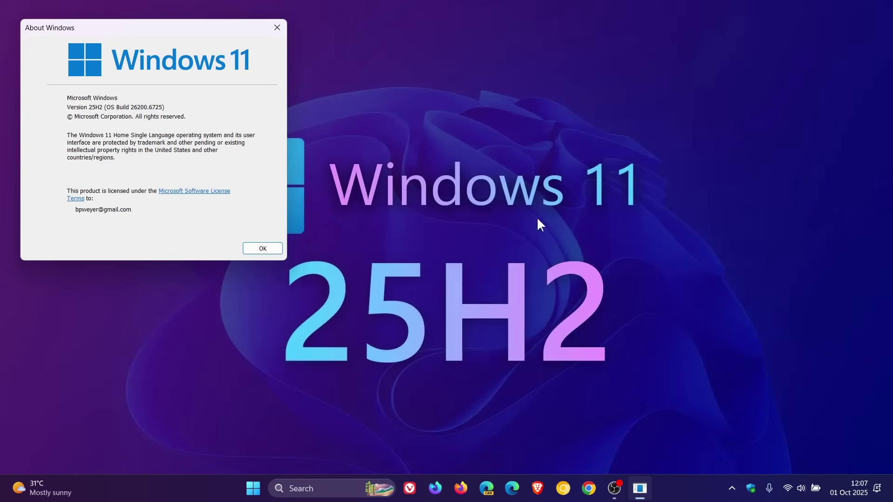
left_click_drag(197, 24, 504, 101)
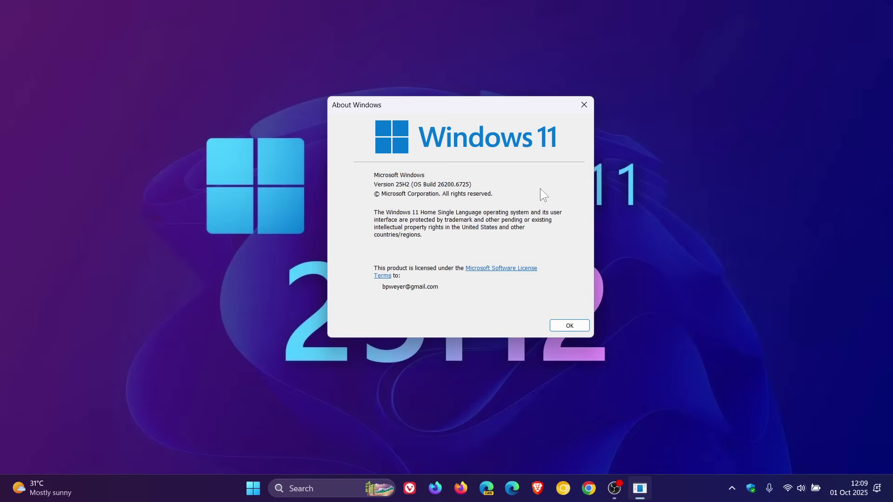
- Close About Windows and open Settings at the Windows Update page
left_click(584, 105)
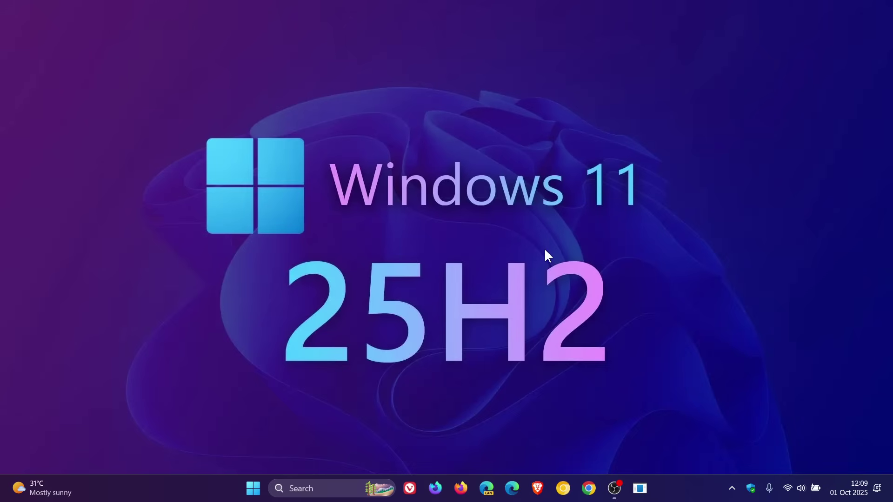
left_click(253, 489)
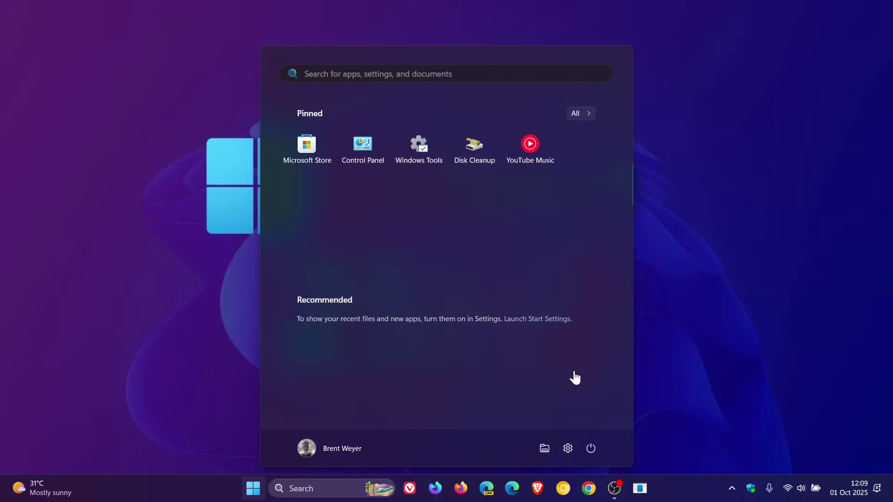
left_click(567, 451)
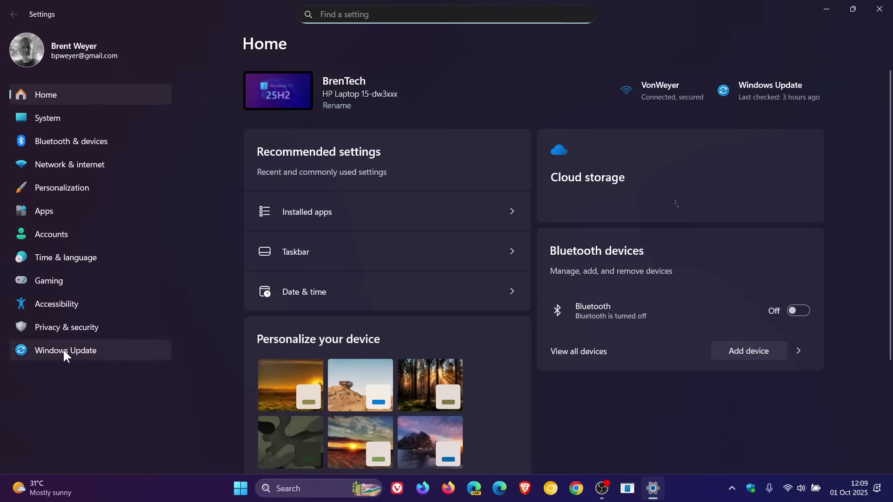
left_click(62, 350)
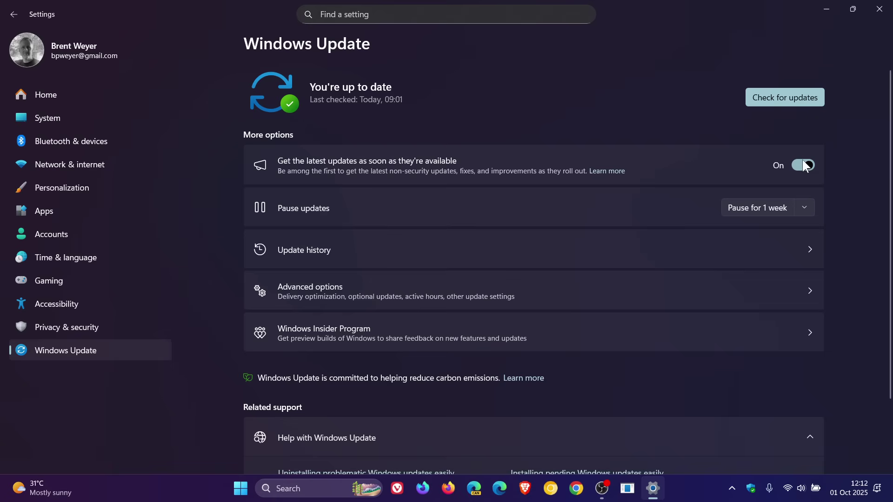
- Check for updates, which installs Defender Security Intelligence Update KB2267602
left_click(768, 100)
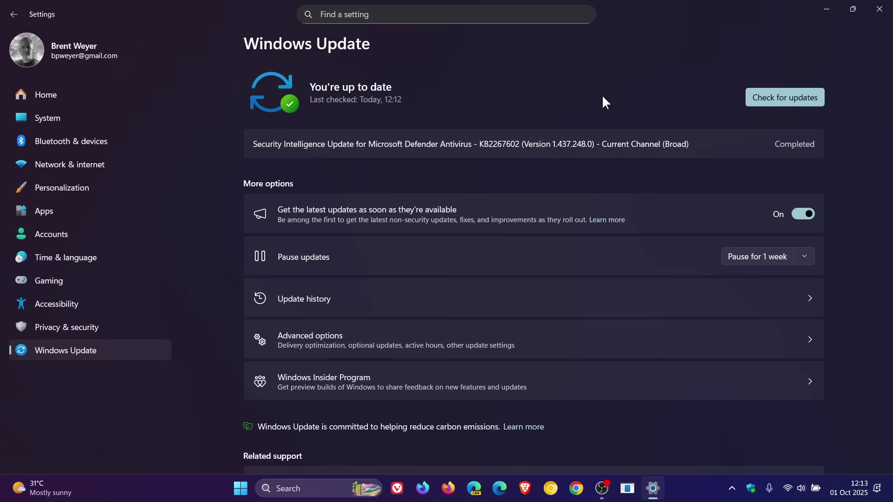
- Open the Download Windows 11 favourite in Edge and scroll to the Installation Assistant section
left_click(826, 9)
left_click(500, 488)
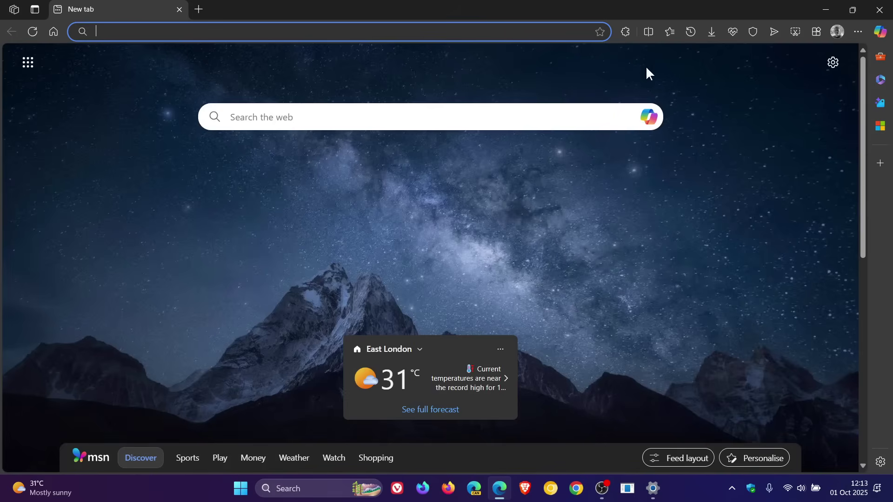
left_click(667, 33)
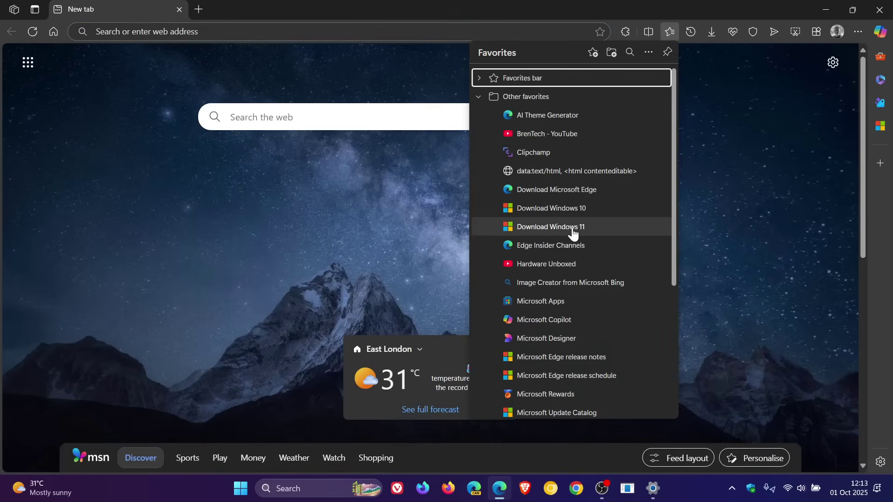
left_click(630, 227)
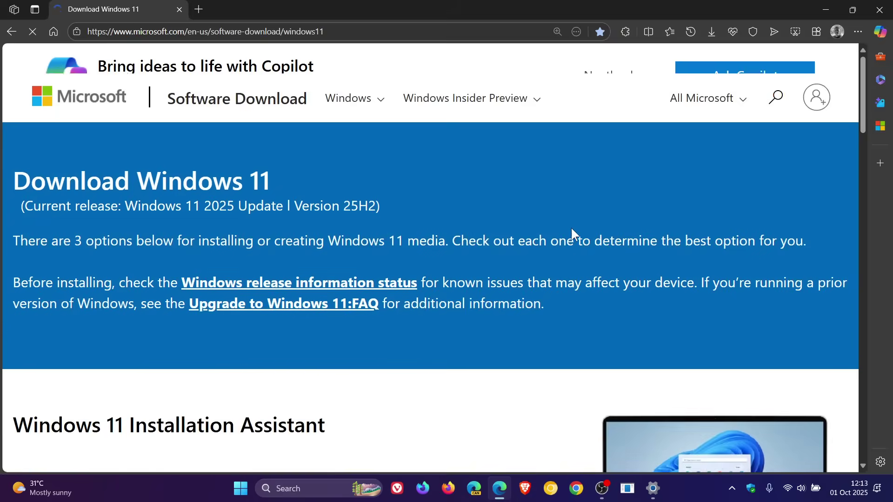
left_click(613, 76)
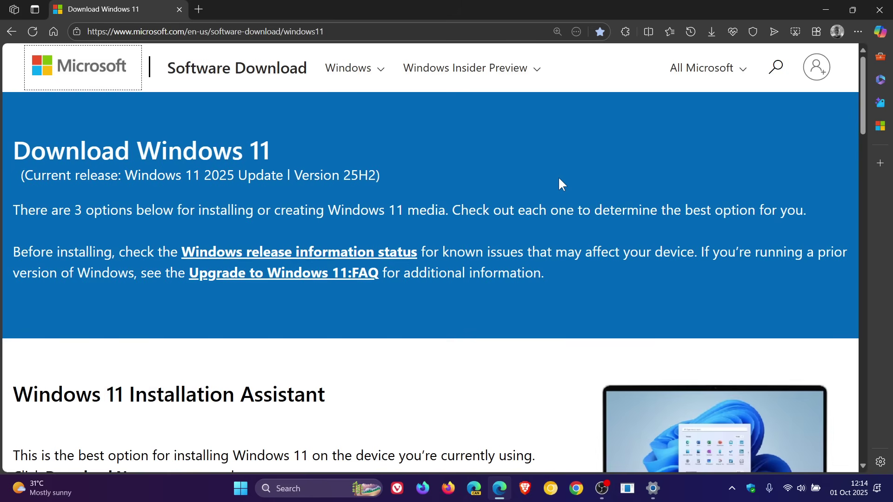
scroll(559, 179, "down", 5)
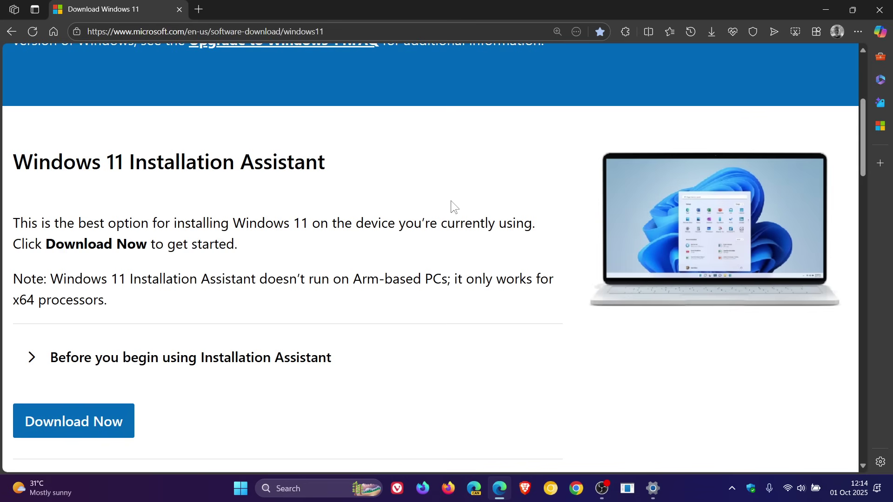
- Confirm Windows11InstallationAssistant is in File Explorer's Downloads folder, then close Explorer
left_click(241, 489)
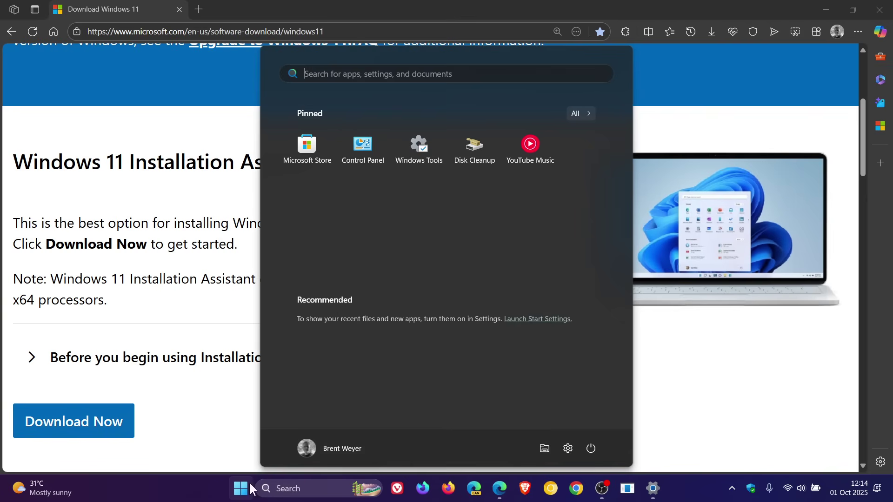
left_click(545, 450)
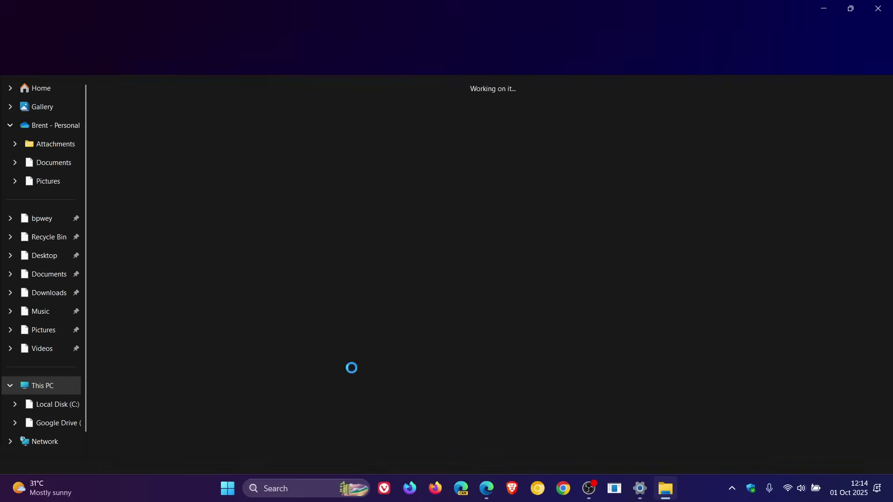
left_click(49, 294)
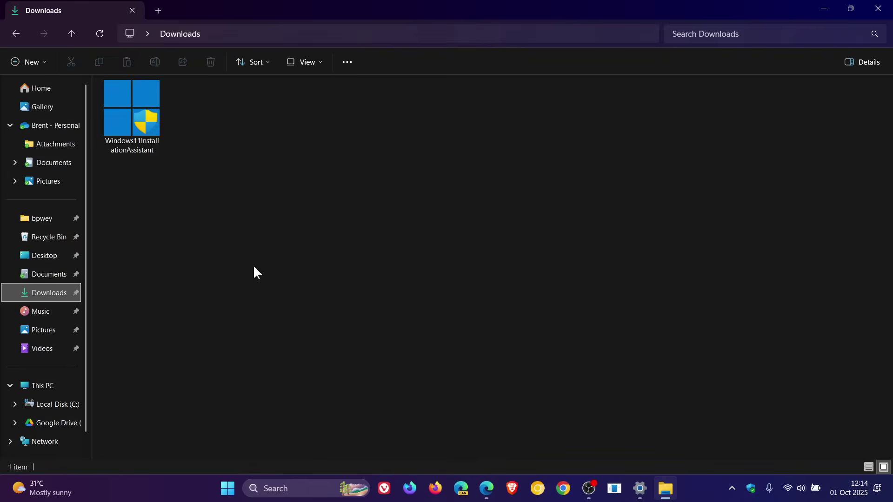
left_click(880, 8)
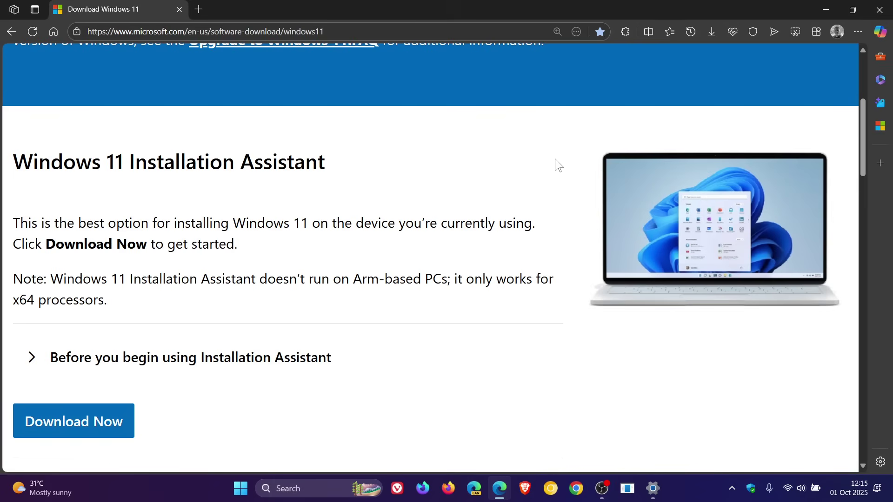
- Scroll the Download Windows 11 page back up to the Windows 11 2025 Update, Version 25H2 banner
scroll(555, 160, "down", 5)
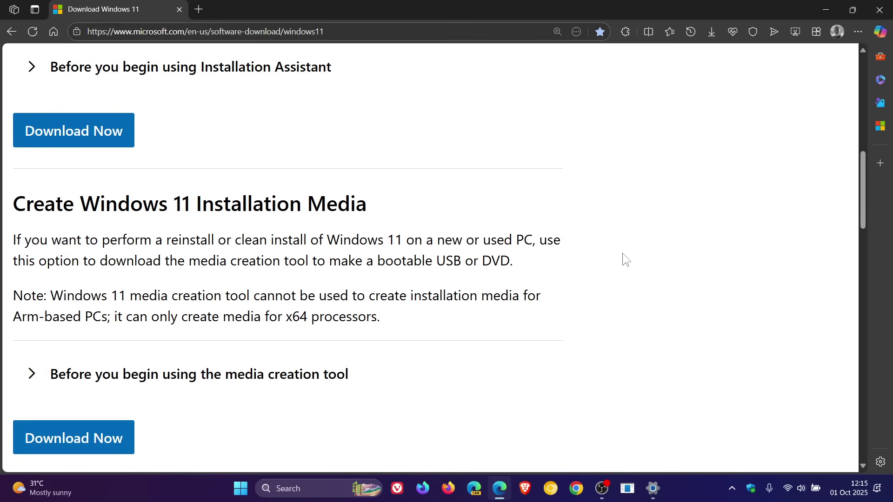
scroll(622, 253, "down", 5)
scroll(622, 241, "down", 2)
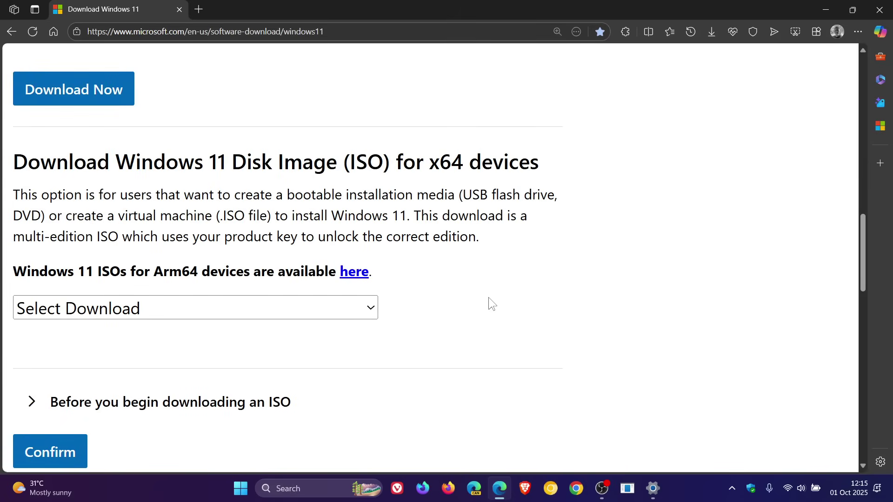
scroll(619, 310, "up", 7)
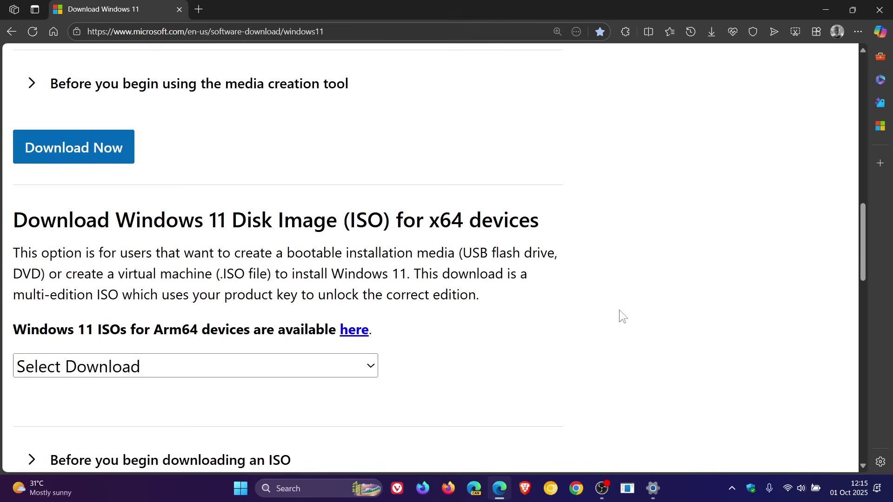
scroll(613, 321, "up", 5)
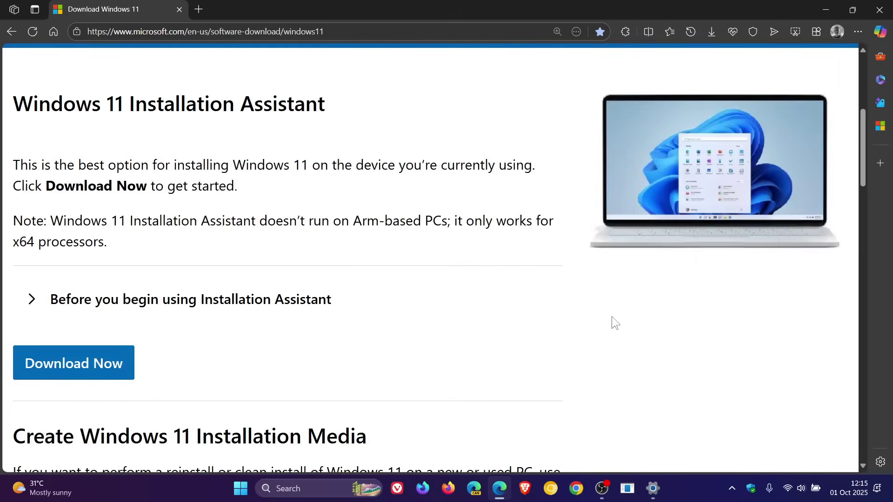
scroll(611, 322, "up", 6)
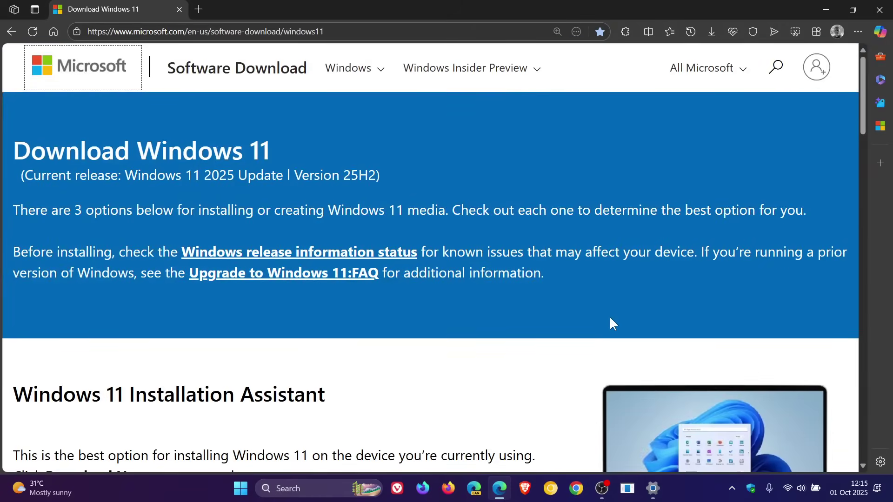
left_click(653, 488)
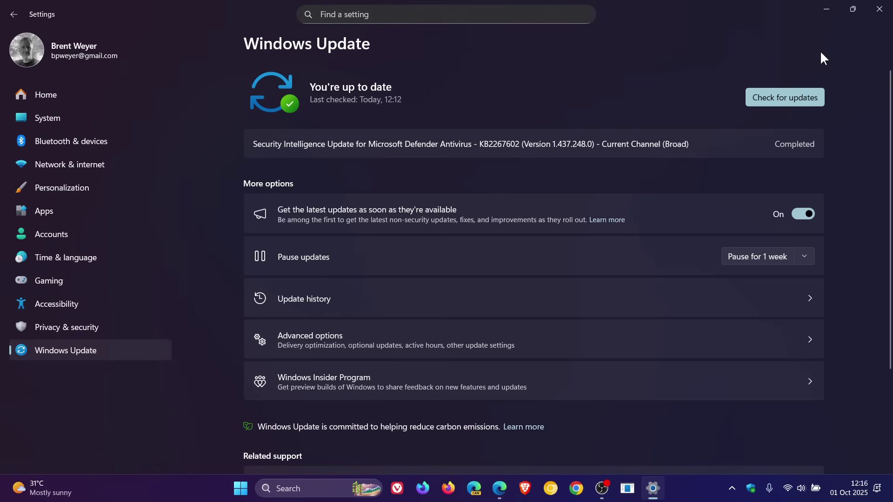
left_click(827, 9)
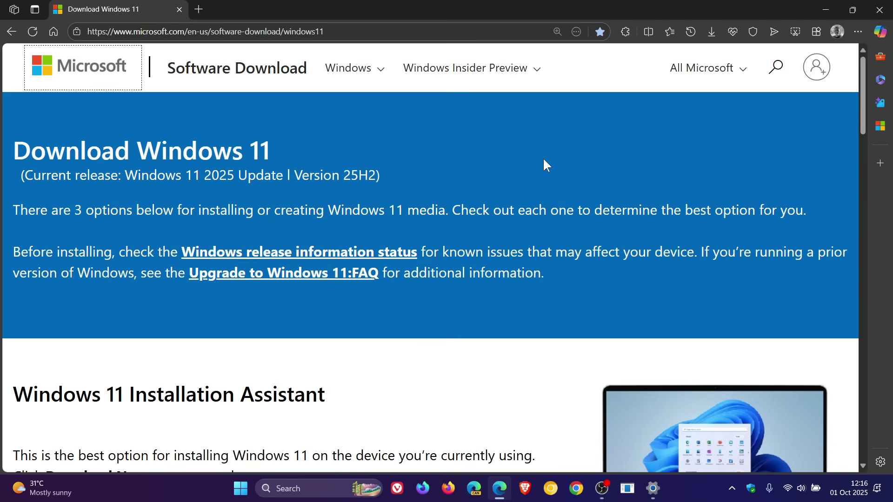
- Minimize Edge to show the 25H2 wallpaper, then restore the OBS Studio window
left_click(830, 11)
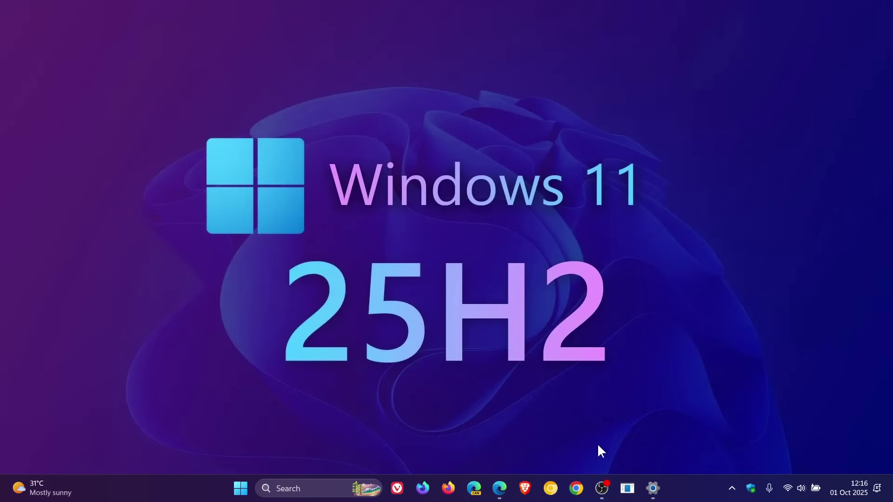
left_click(601, 489)
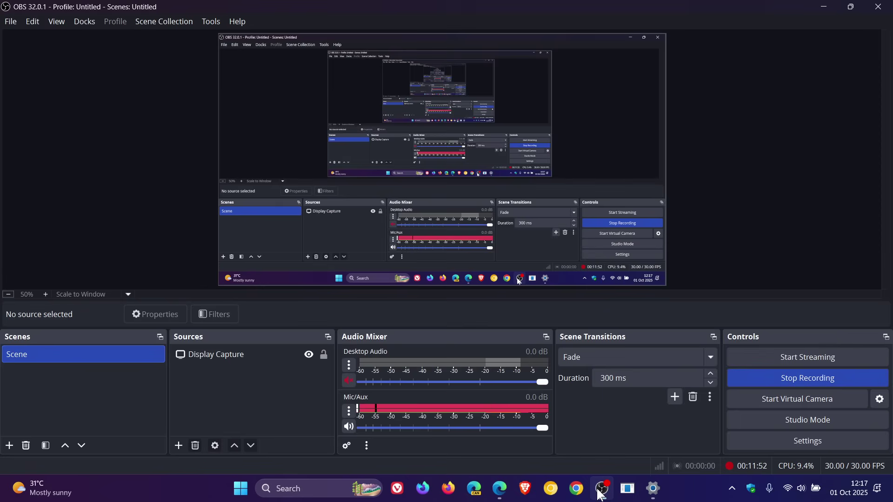
- Minimize OBS and open Local Disk (C:) in File Explorer, showing the Windows.old folder
left_click(826, 9)
left_click(240, 488)
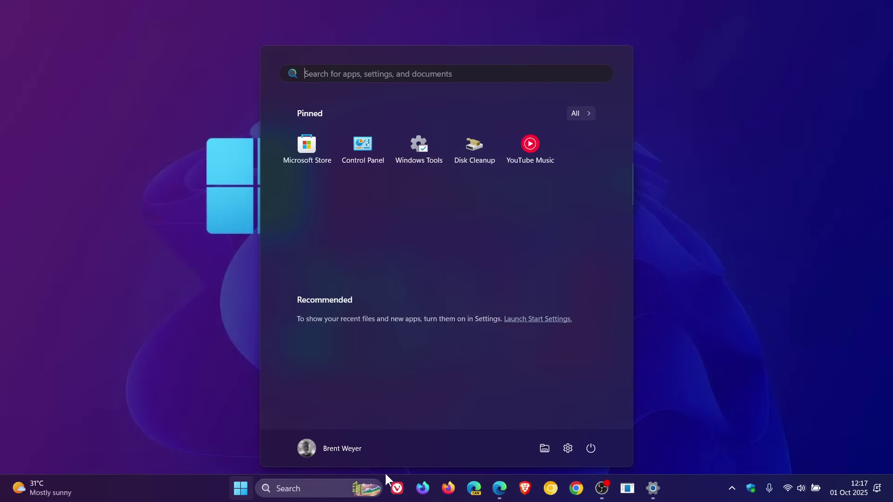
left_click(764, 286)
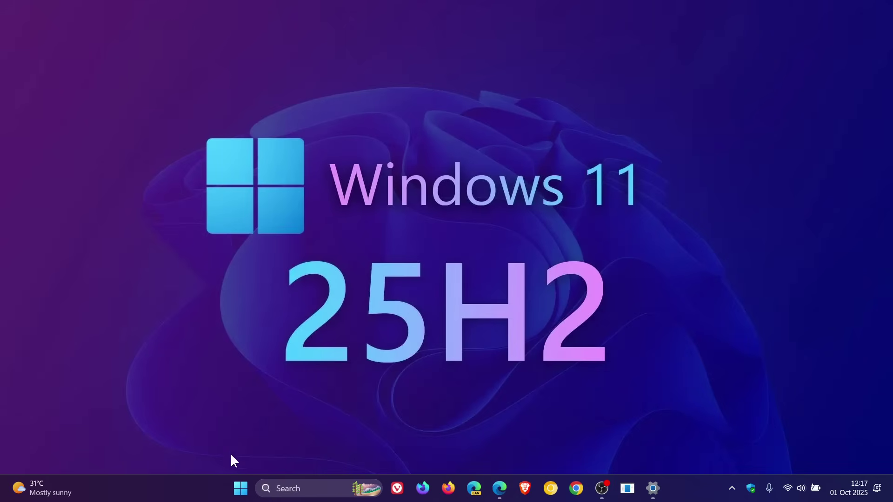
left_click(240, 488)
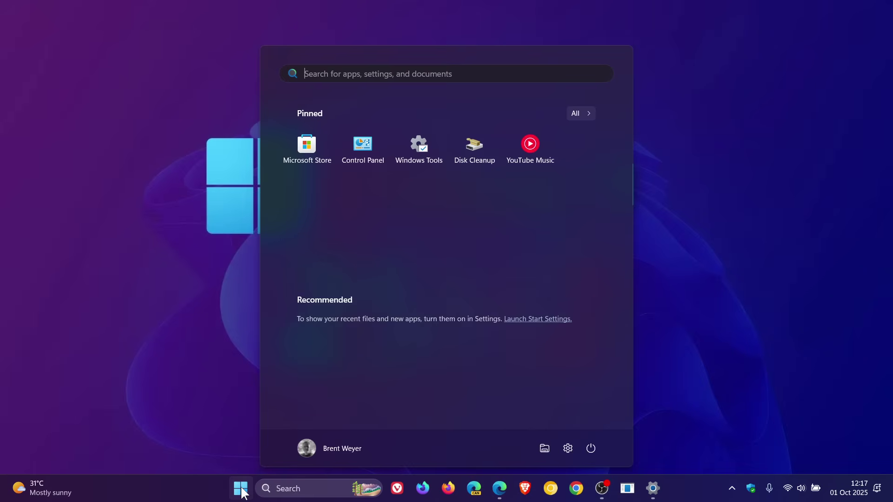
left_click(543, 450)
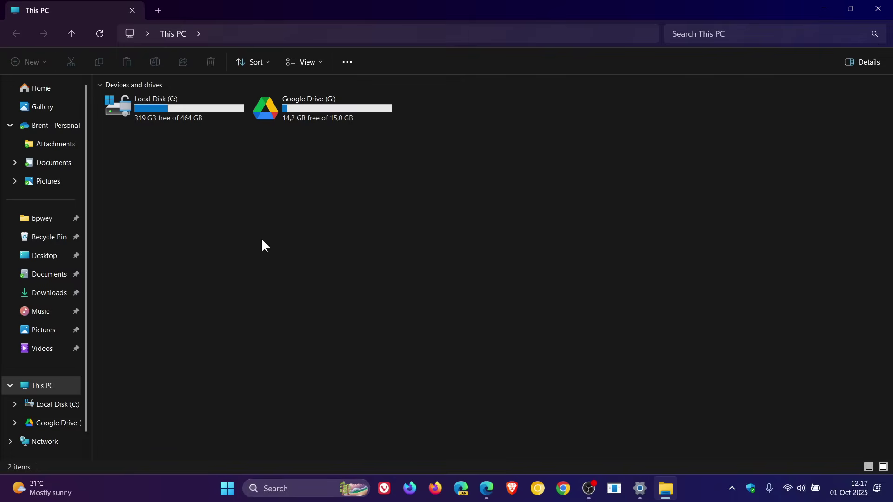
double_click(188, 117)
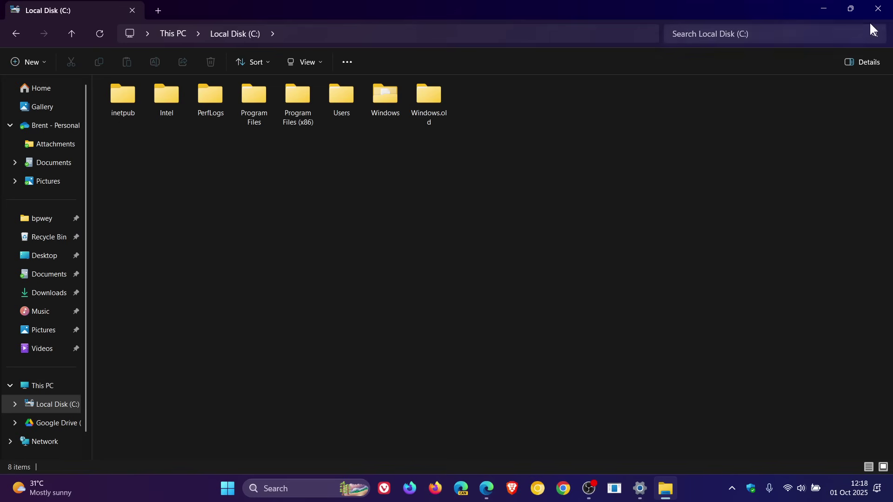
- Close Explorer and open Settings' Privacy & security page, visiting General and back
left_click(879, 8)
left_click(653, 489)
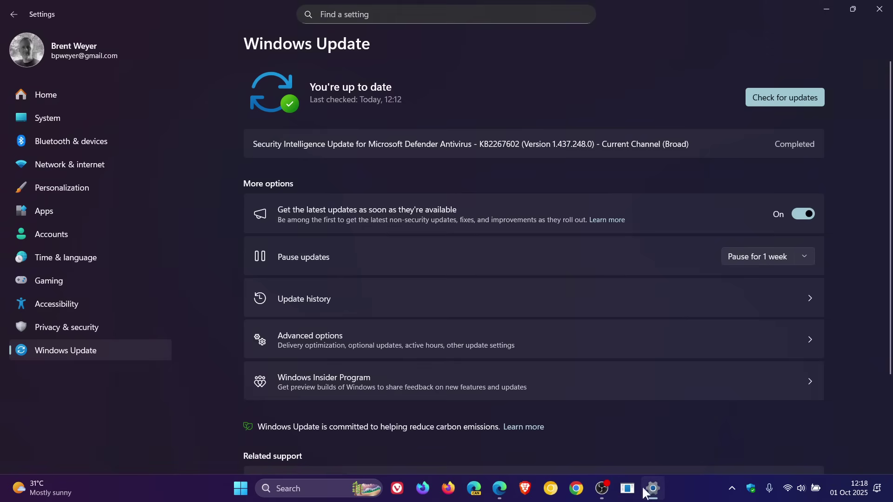
left_click(79, 327)
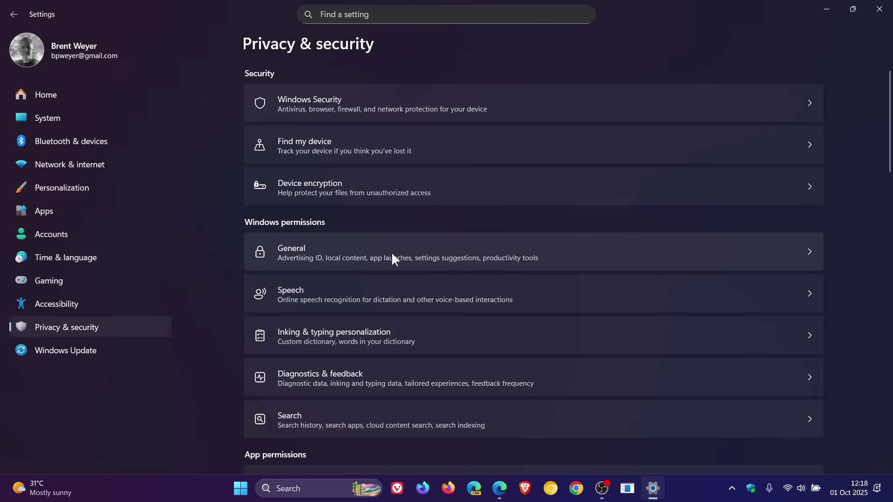
left_click(579, 248)
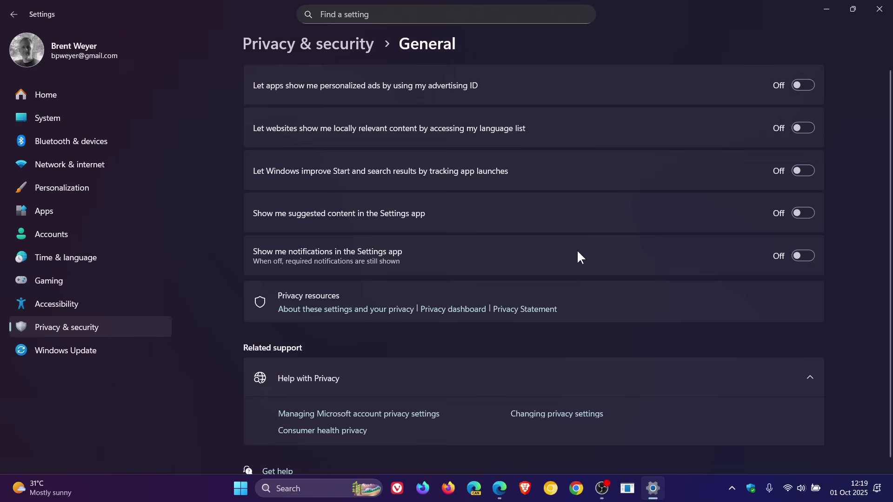
left_click(295, 38)
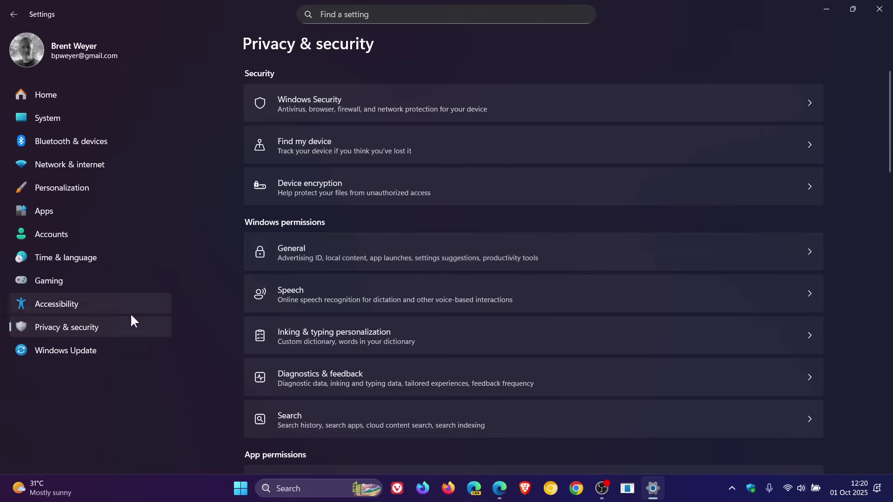
- Return to the Windows Update page showing "You're up to date" as of 12:12
left_click(93, 354)
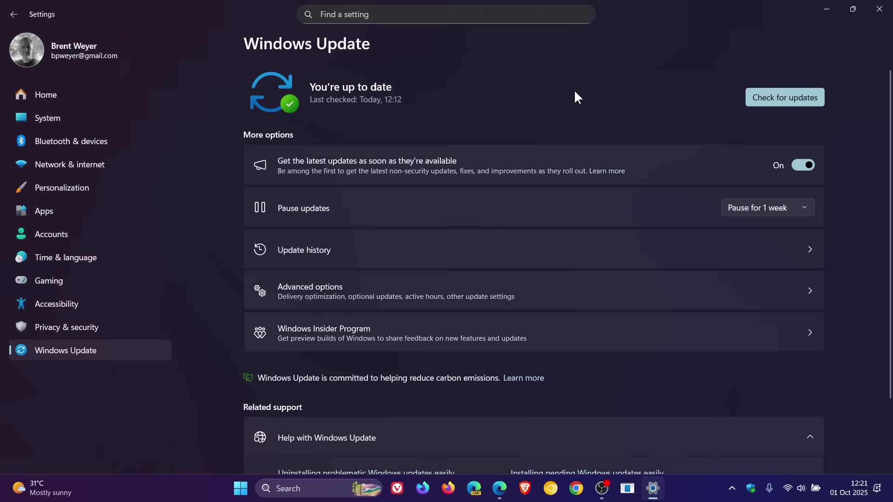
- From Windows Update advanced options, reach Recovery and start the Go back rollback wizard
left_click(523, 292)
scroll(534, 156, "down", 2)
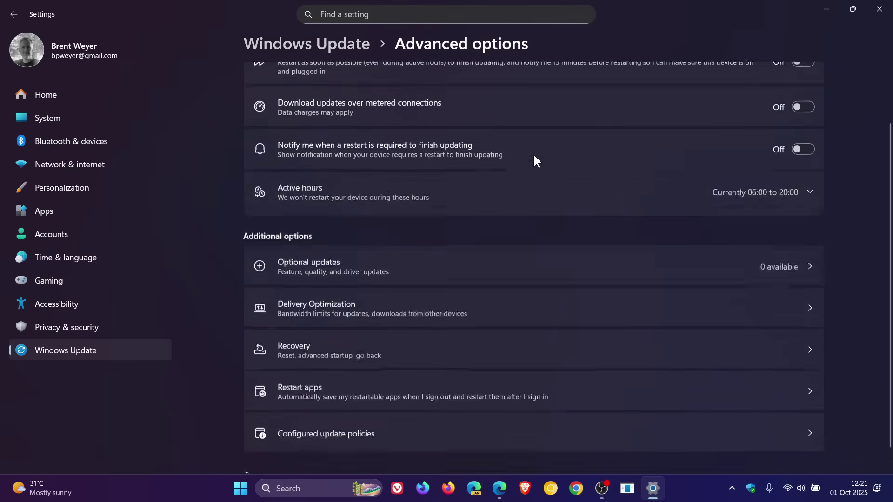
left_click(532, 330)
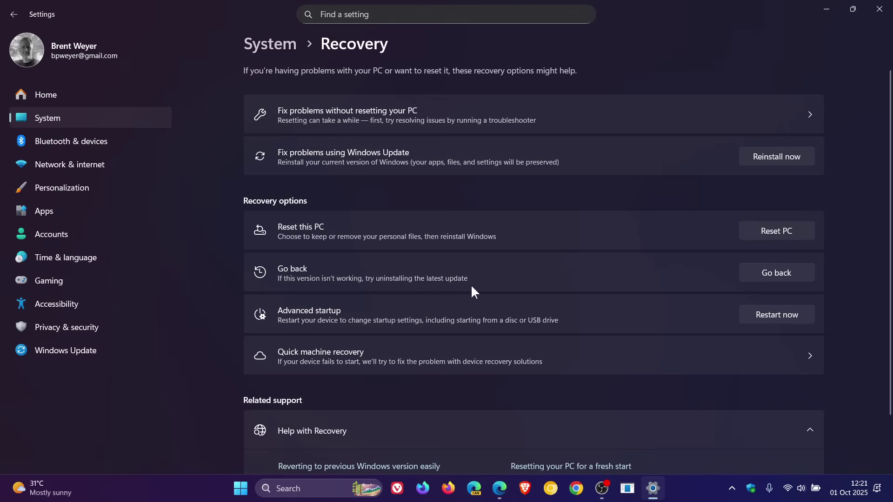
left_click(771, 273)
- Open File Explorer on This PC and browse into Local Disk (C:) to see Windows.old
left_click(241, 489)
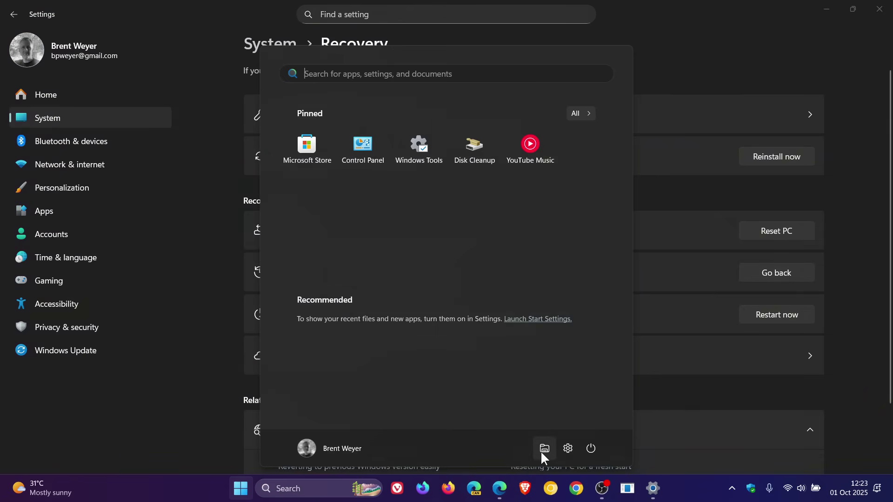
left_click(543, 449)
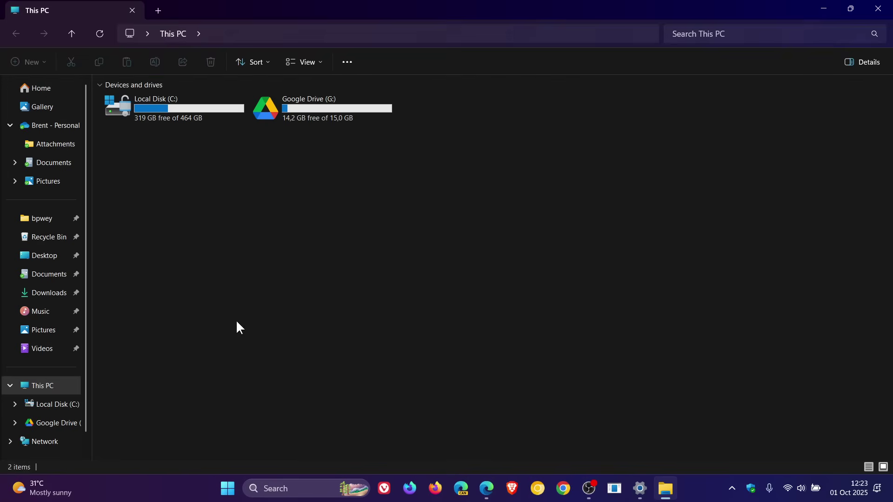
double_click(200, 105)
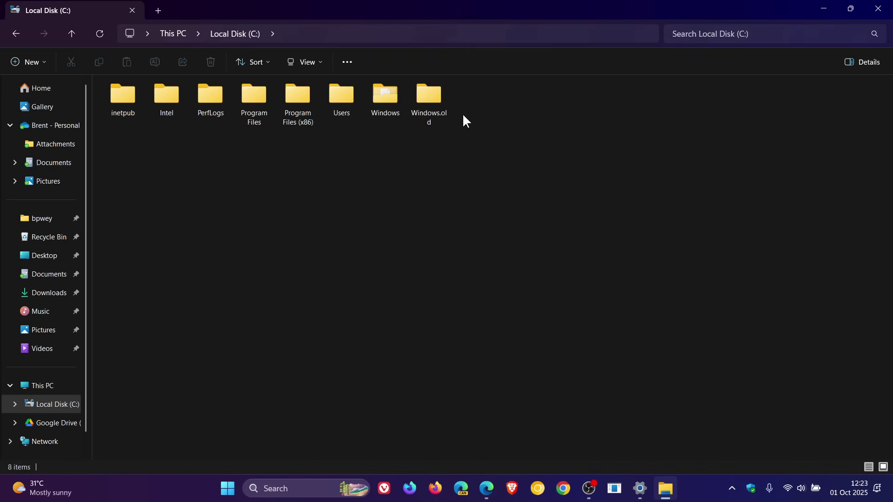
mouse_move(430, 99)
- Check the C: drive Storage breakdown (145 of 464 GB used), then minimize Settings
left_click(640, 489)
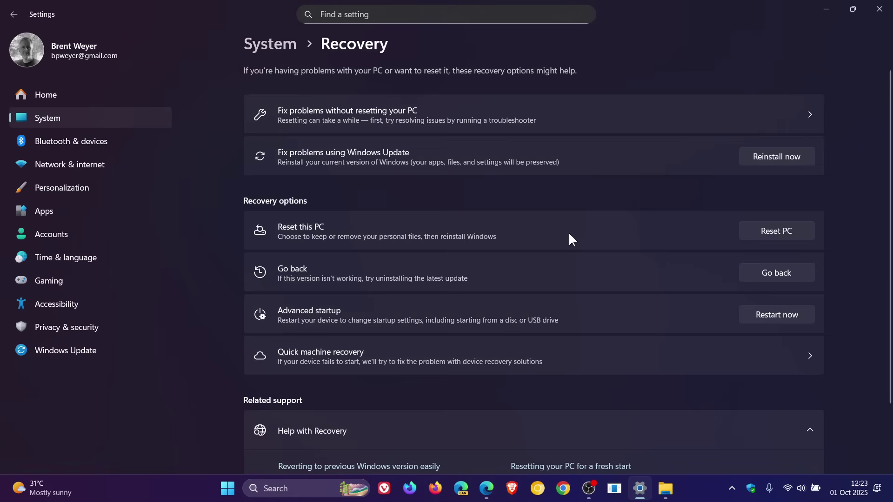
scroll(560, 181, "down", 3)
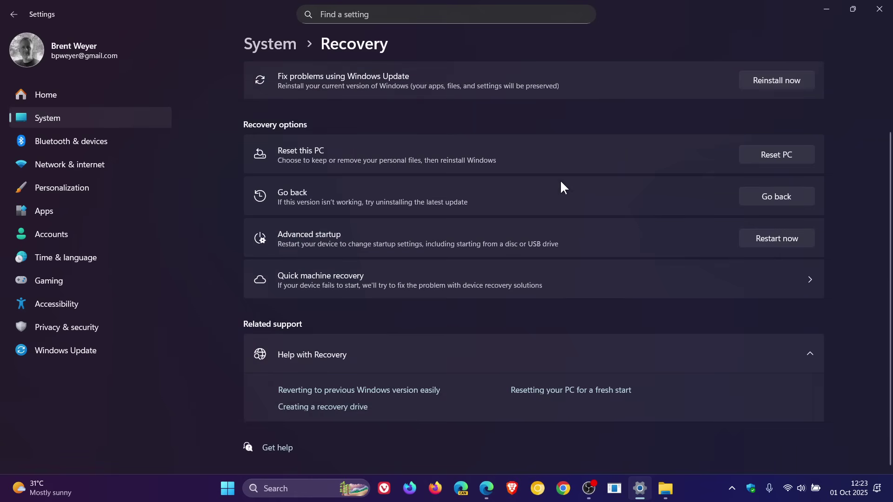
left_click(100, 122)
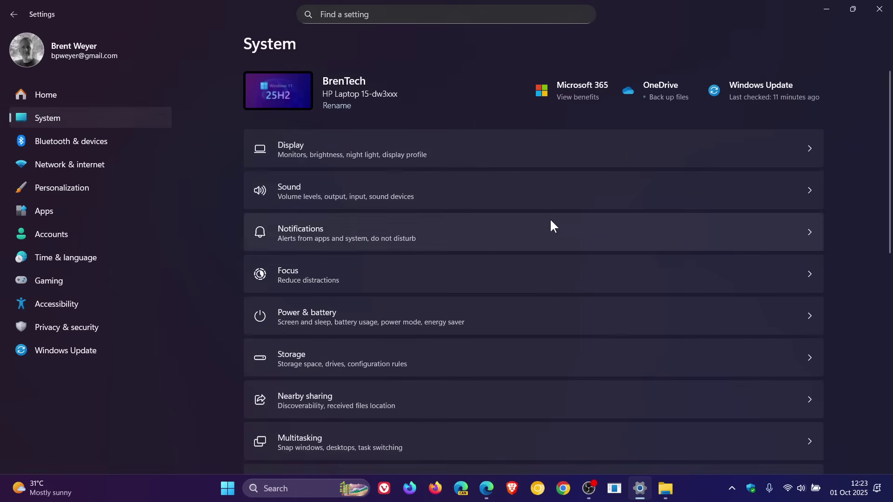
scroll(572, 227, "down", 2)
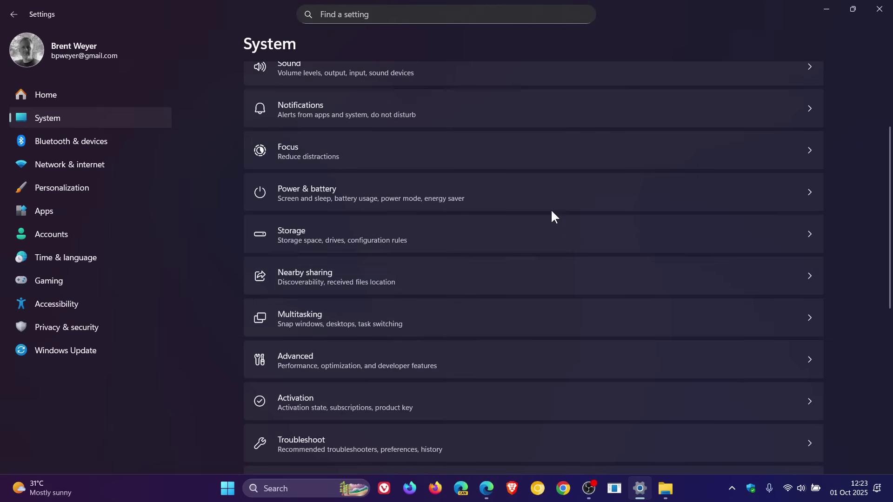
left_click(501, 231)
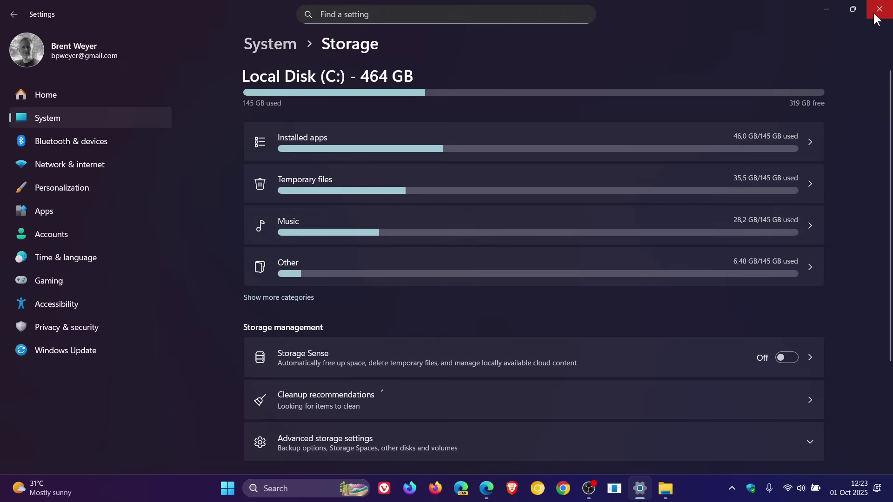
left_click(827, 10)
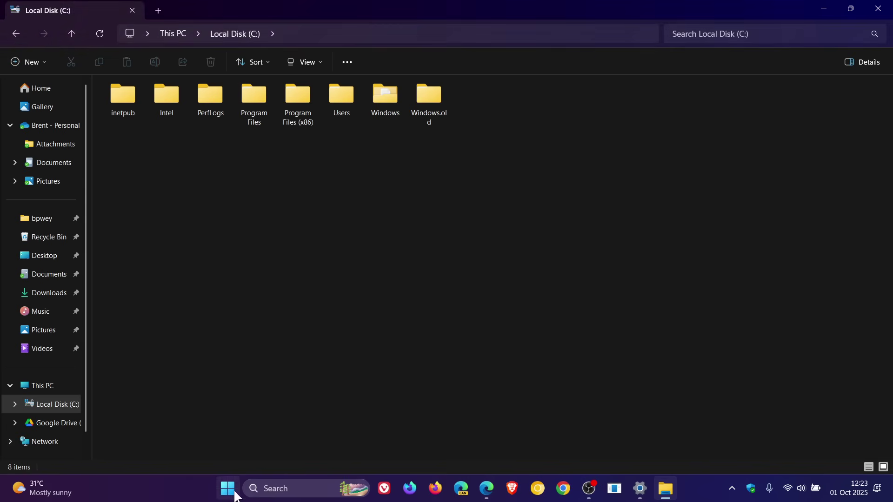
- Launch Disk Cleanup from Start, dismiss its C: drive selection, and close File Explorer
left_click(228, 496)
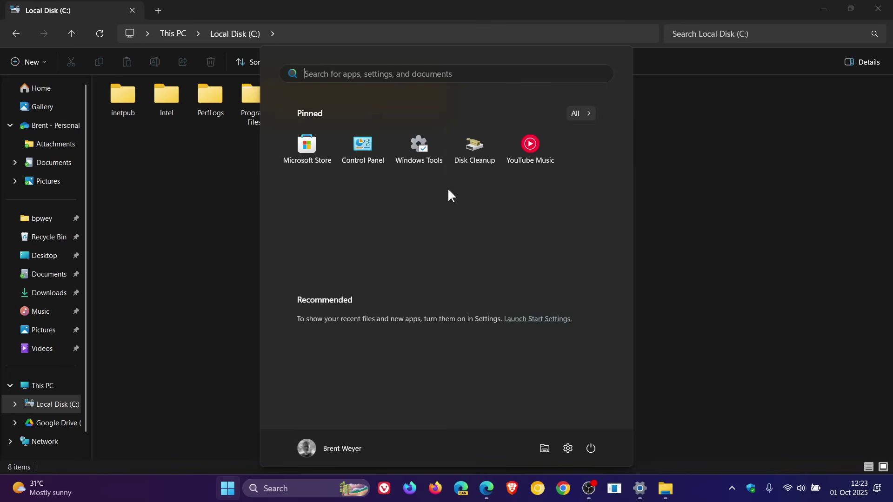
left_click(475, 155)
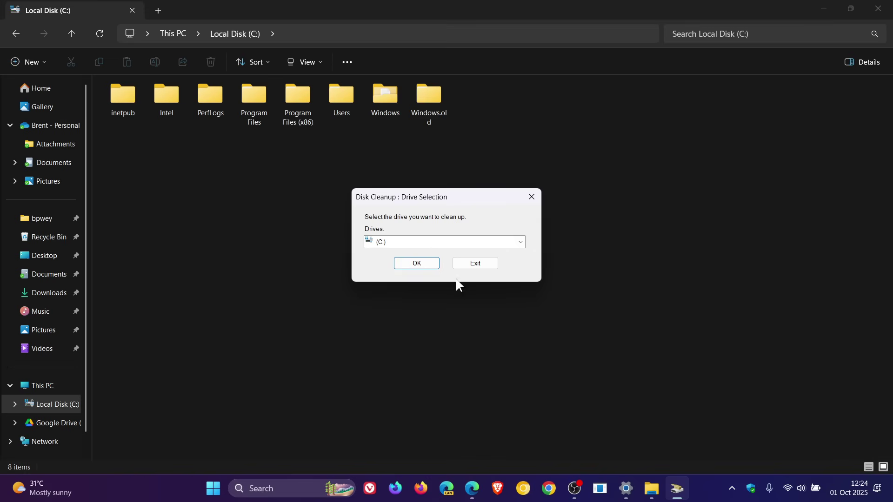
left_click(532, 197)
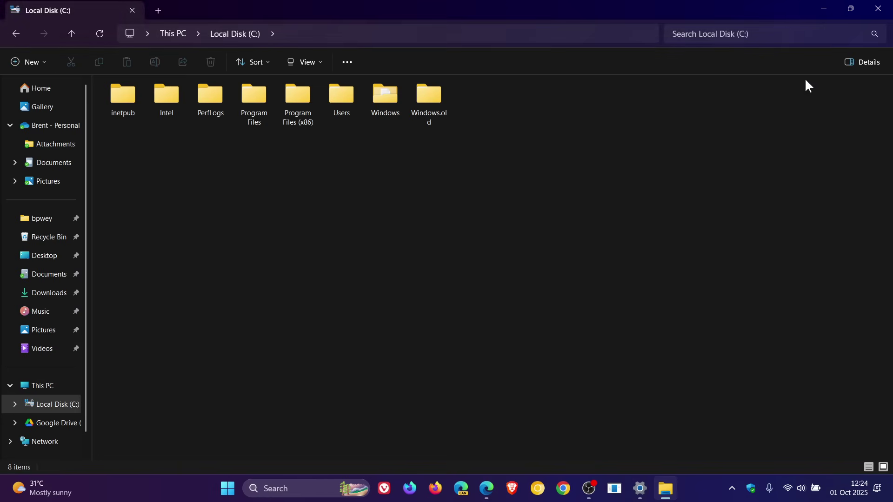
left_click(878, 10)
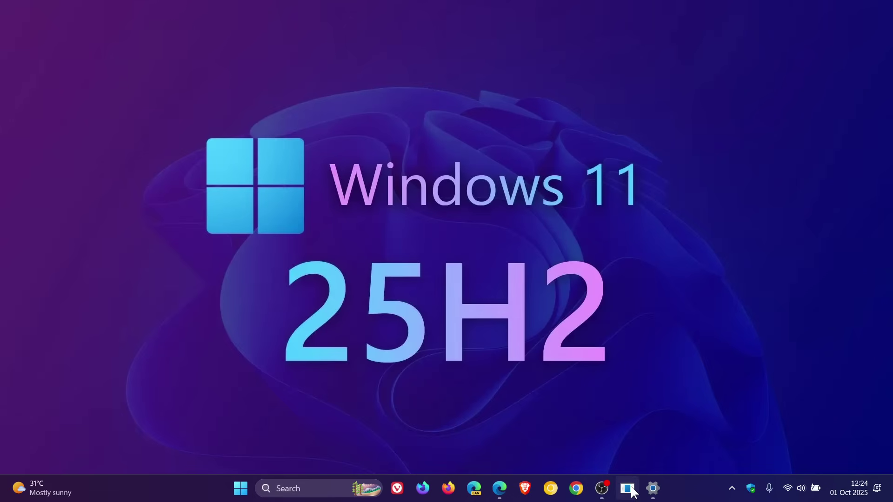
mouse_move(653, 492)
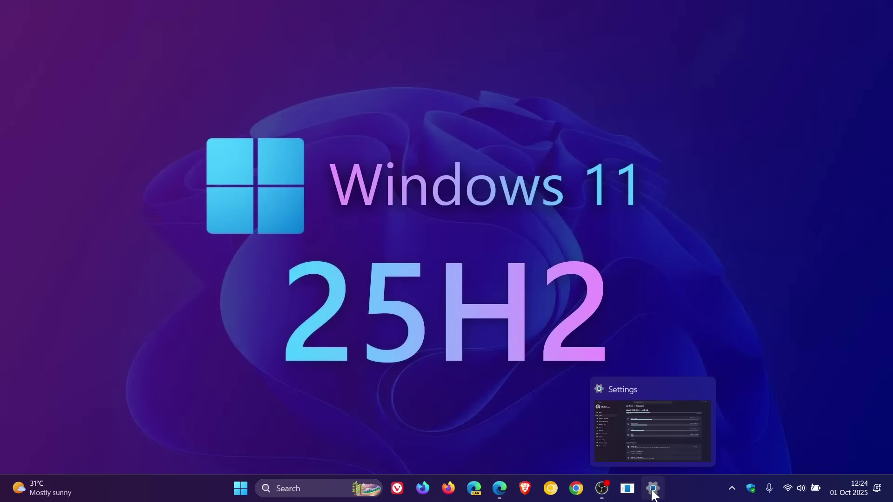
- Restore Settings and go through Windows Update advanced options to the Recovery page
left_click(653, 490)
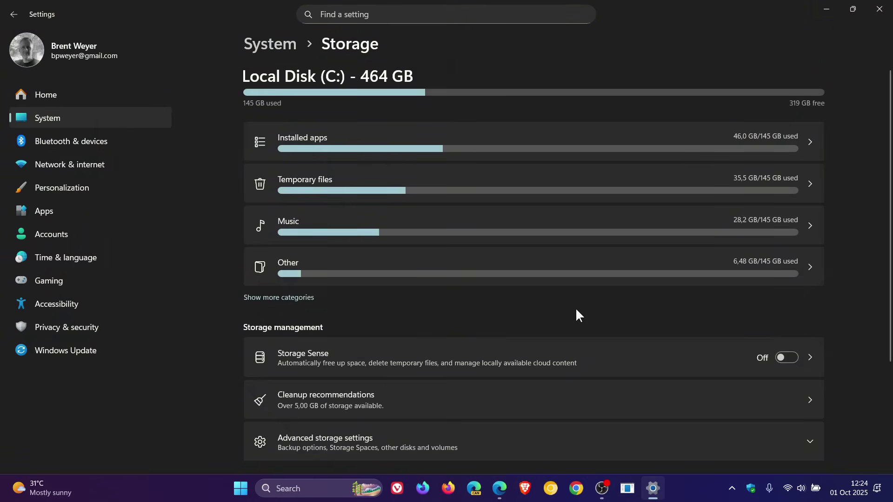
left_click(68, 347)
scroll(512, 261, "down", 2)
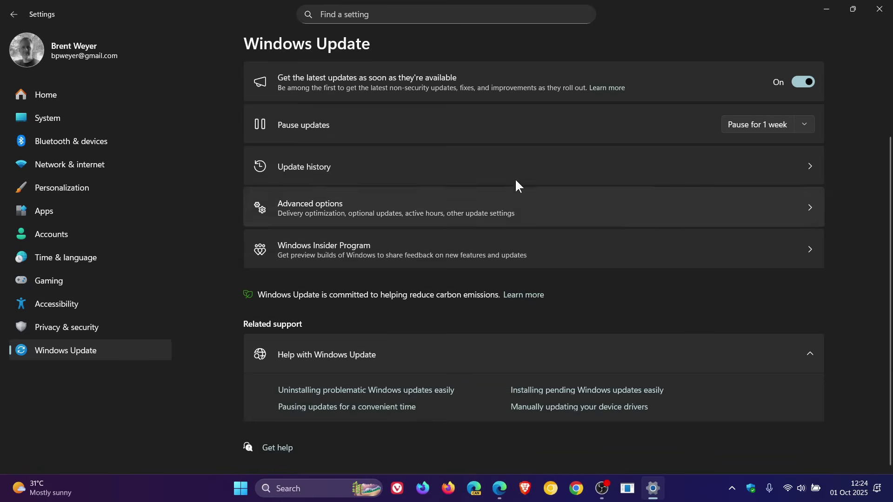
left_click(507, 209)
scroll(498, 279, "down", 2)
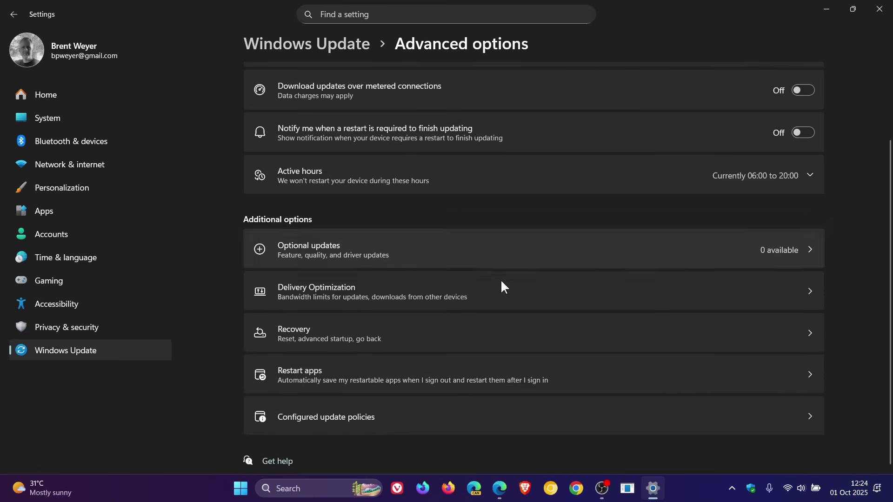
left_click(487, 343)
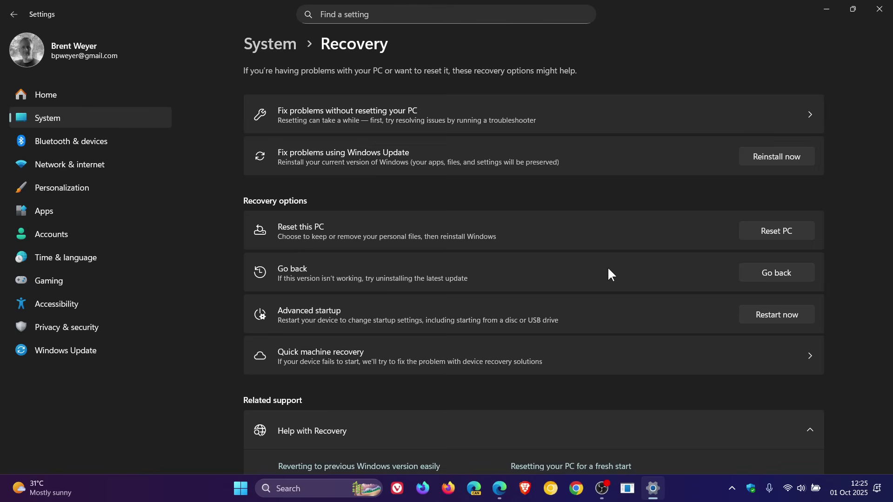
- Close the Settings window, leaving the Windows 11 25H2 desktop wallpaper showing
left_click(880, 8)
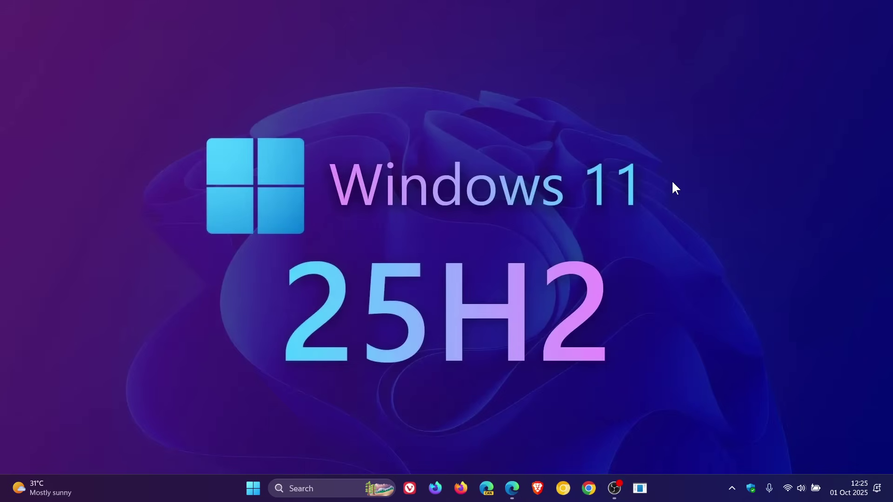